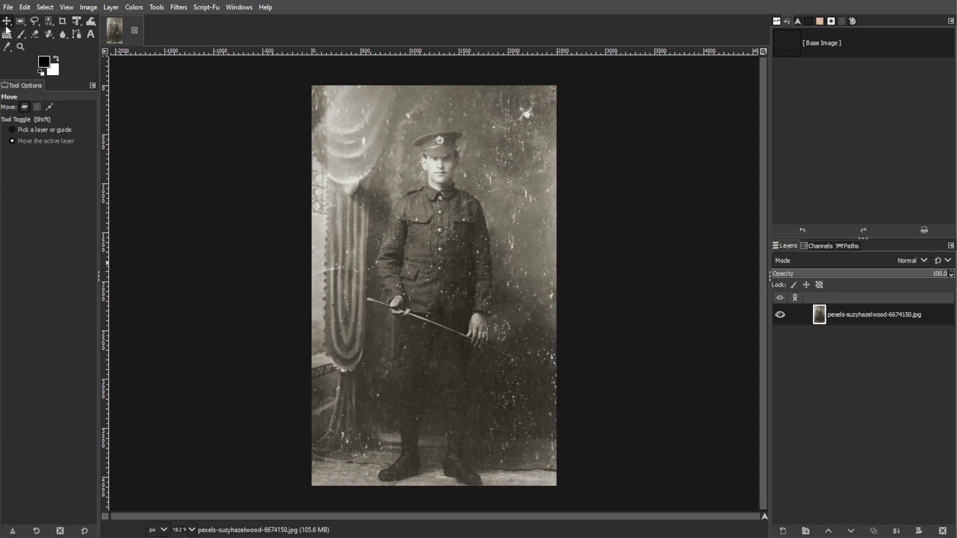
Step: Duplicate the soldier portrait's photo layer so a copy sits above the original
click(7, 8)
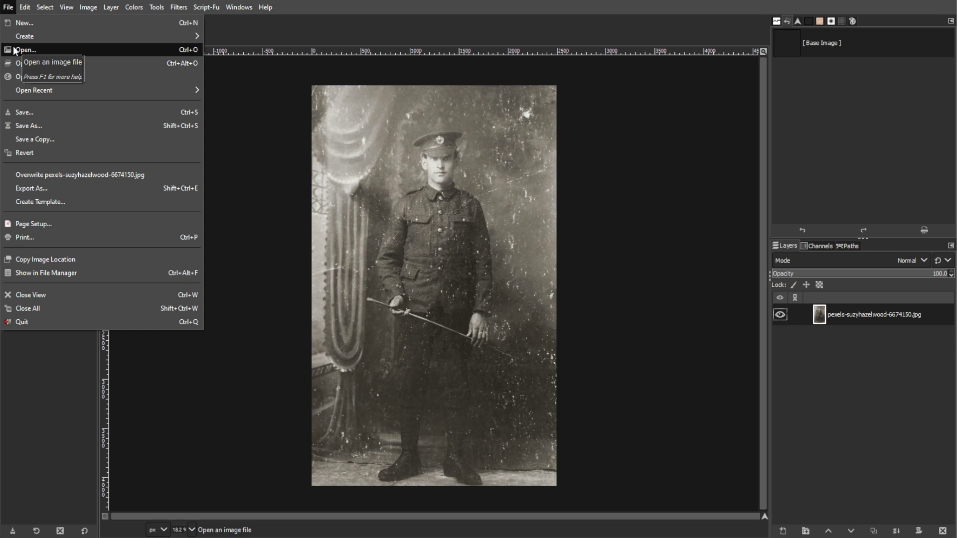
click(28, 366)
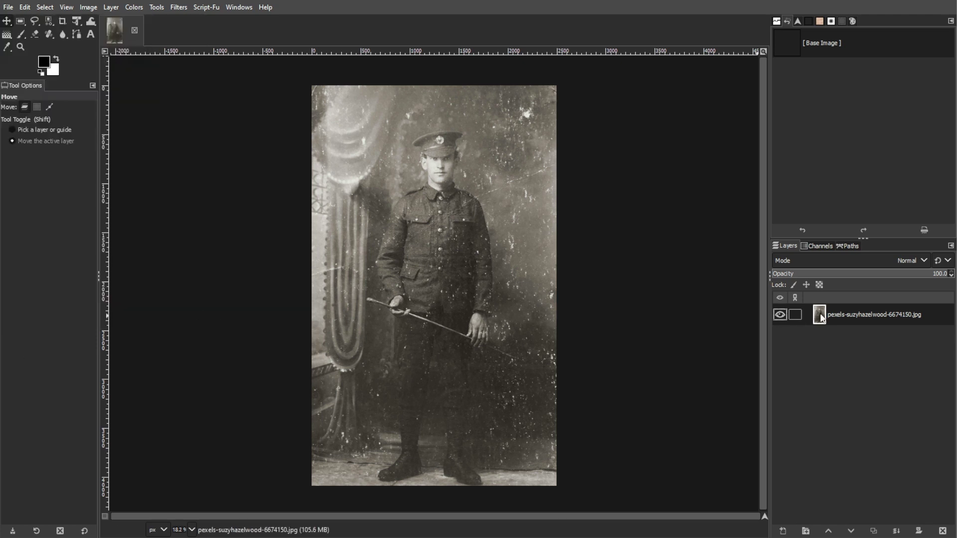
right_click(839, 315)
click(758, 108)
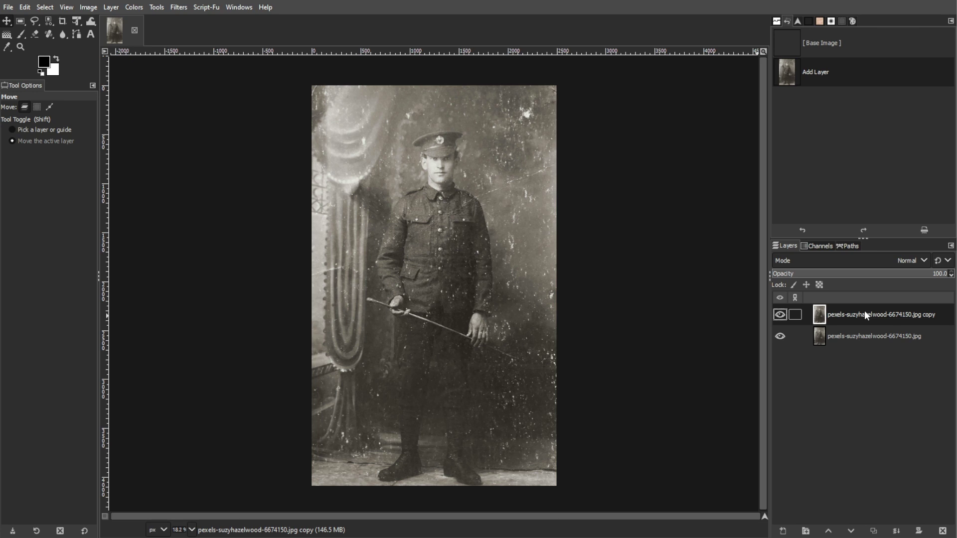
click(62, 22)
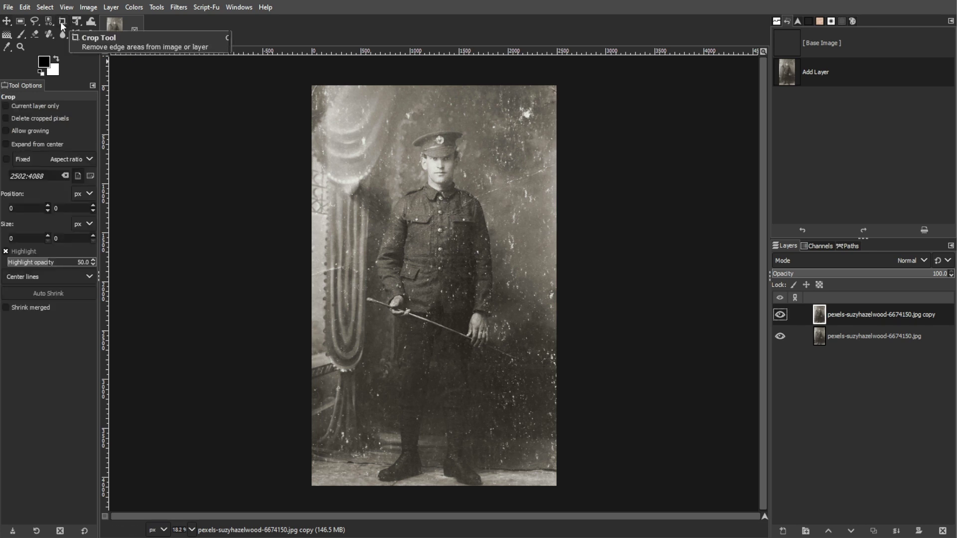
Step: Crop off the top strip to 2491×3802 px and rotate the copy about -0.65° to straighten it
drag(313, 113, 556, 491)
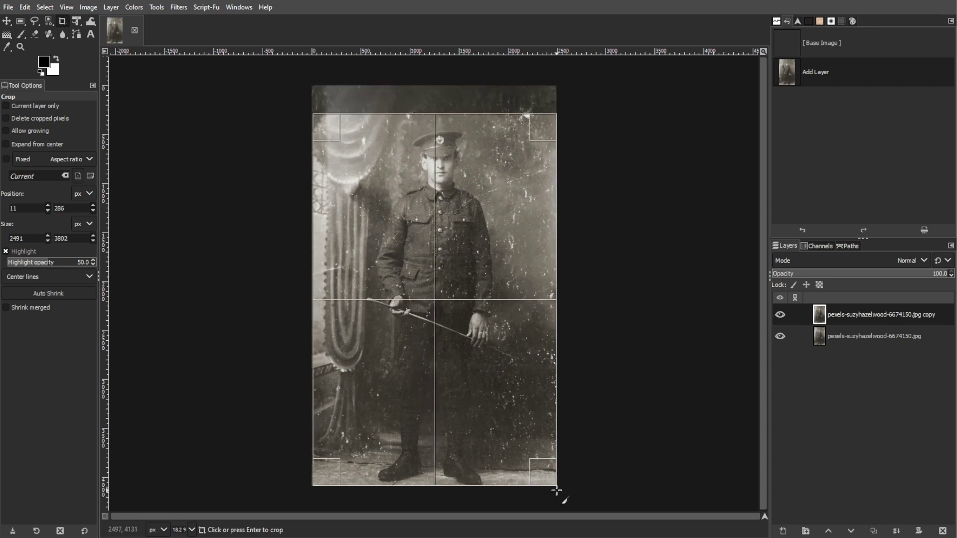
key(Return)
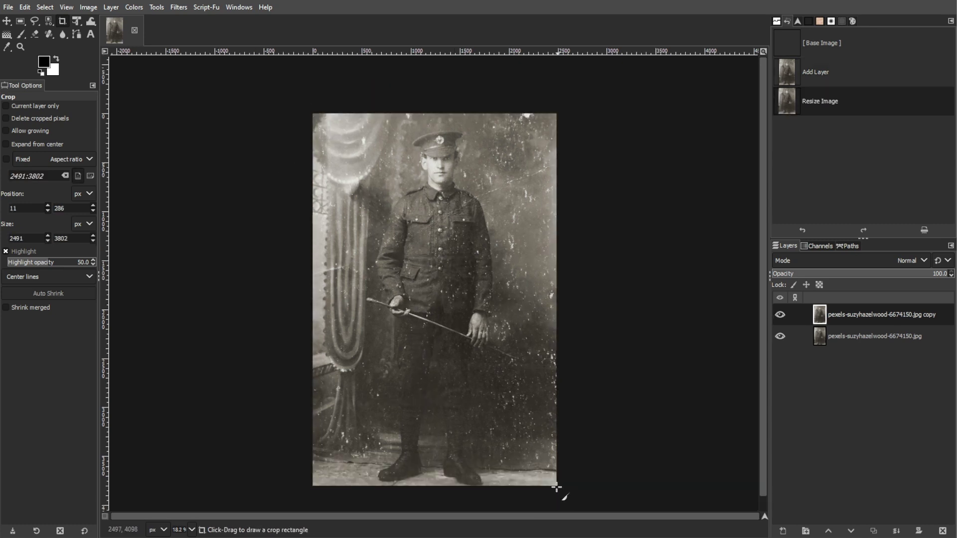
click(80, 19)
click(102, 36)
click(413, 275)
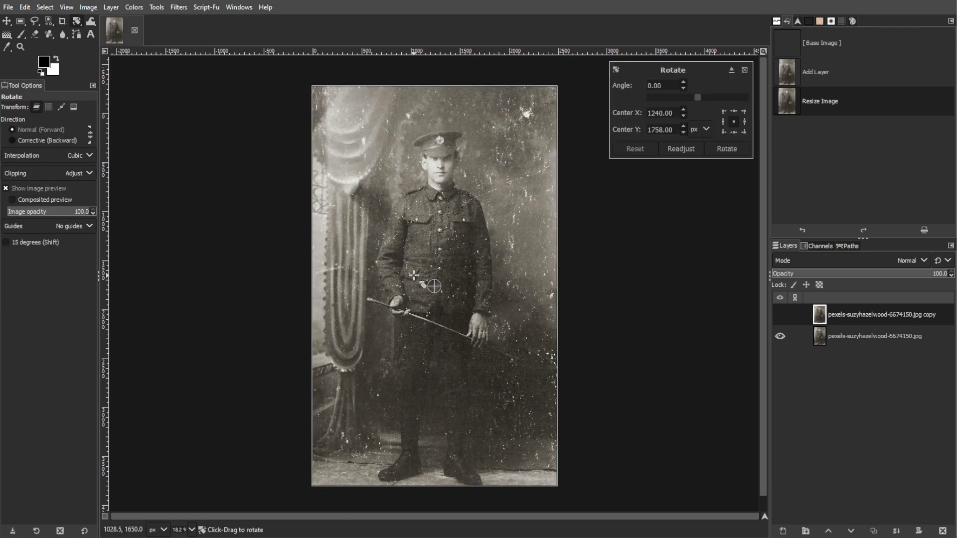
drag(572, 386, 574, 382)
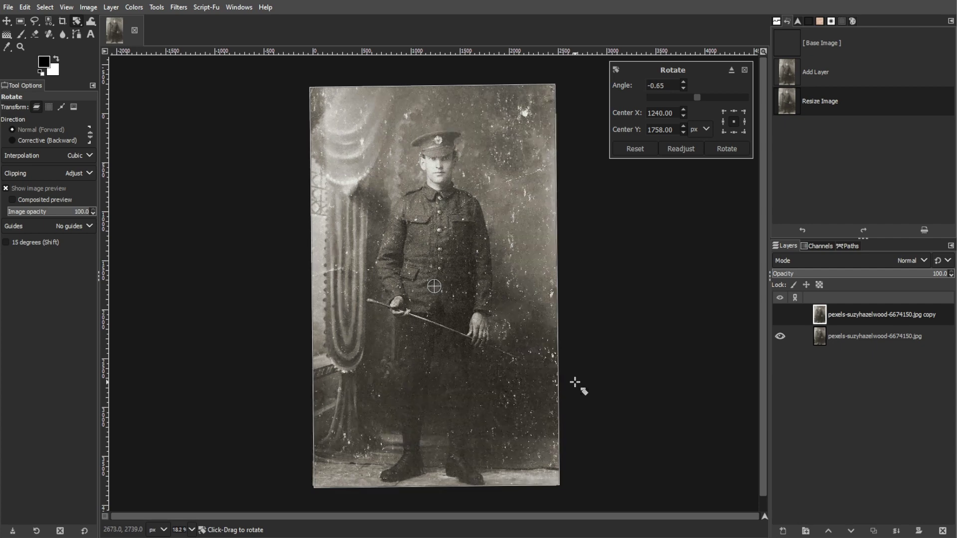
click(717, 151)
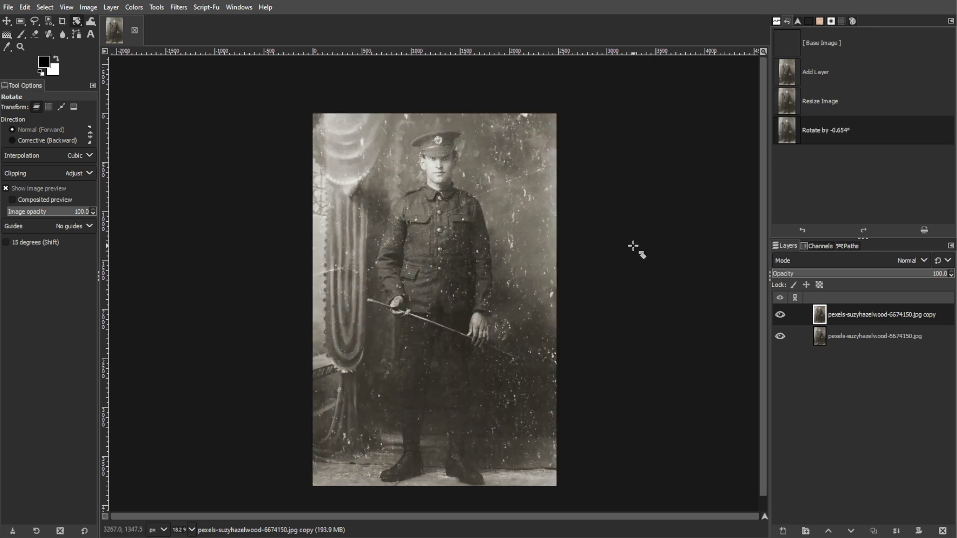
Step: Apply Brightness-Contrast with brightness 11 and contrast 30, checking the result in split view
click(141, 7)
click(147, 117)
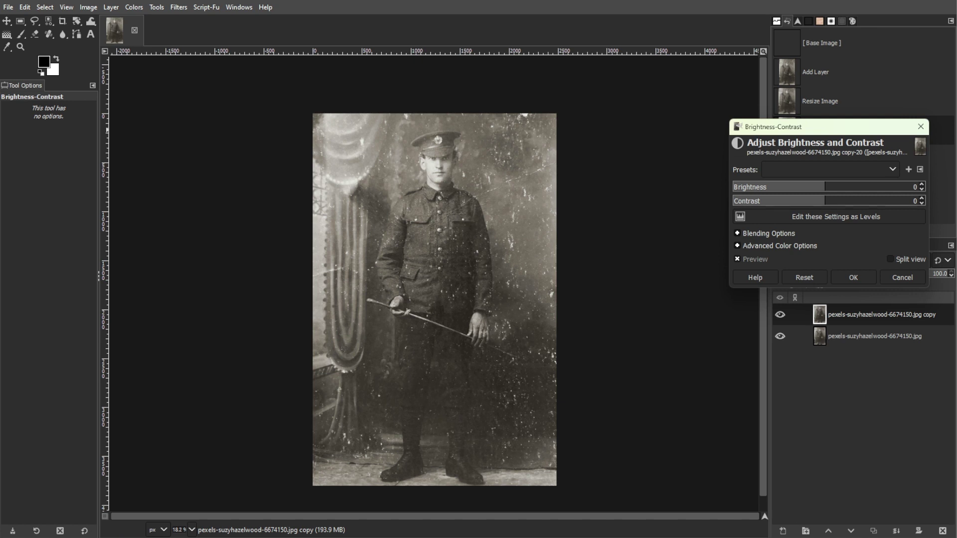
click(824, 187)
drag(826, 201, 838, 204)
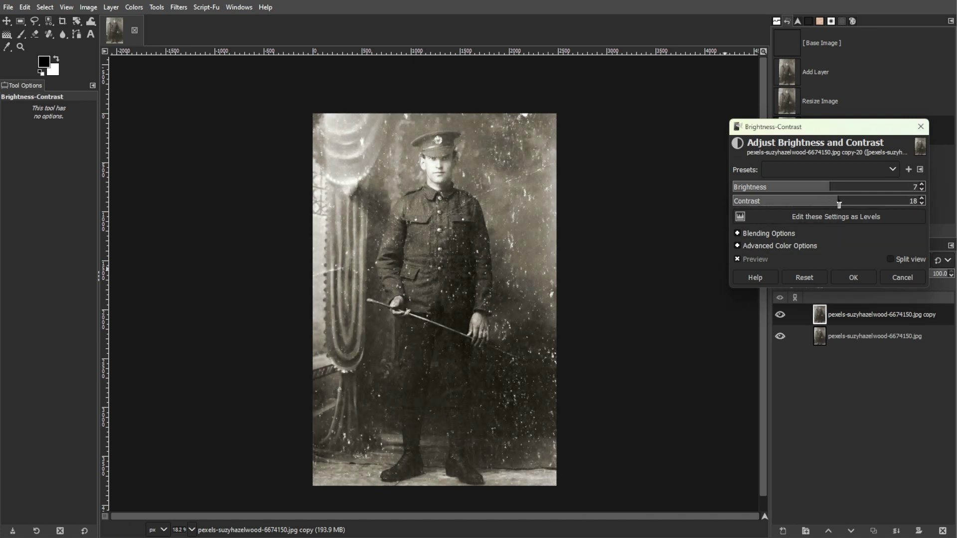
click(889, 259)
mouse_move(435, 224)
mouse_down()
mouse_move(516, 227)
mouse_move(440, 224)
mouse_up()
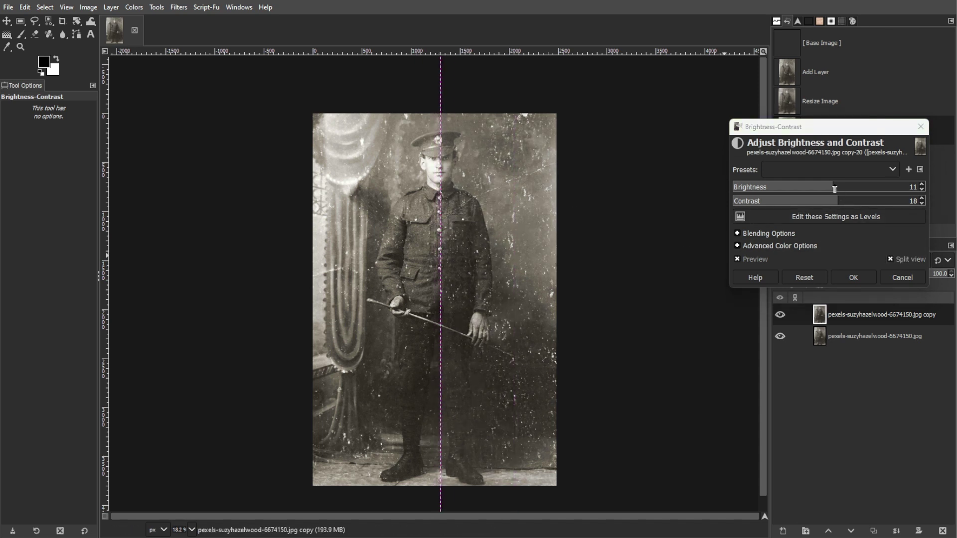
click(844, 202)
drag(844, 202, 827, 187)
click(849, 275)
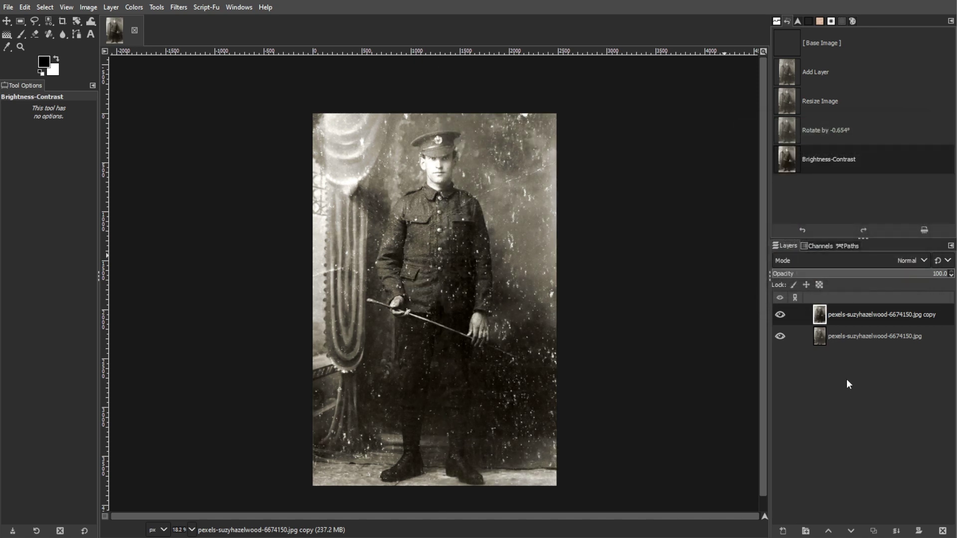
right_click(50, 30)
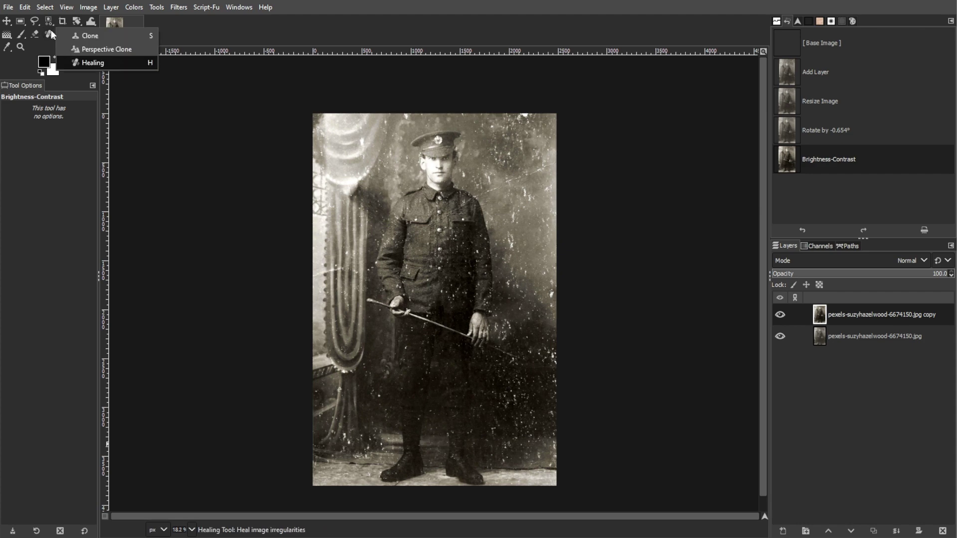
Step: Heal the white dust specks right of the soldier's hand from a clean sampled patch
click(74, 61)
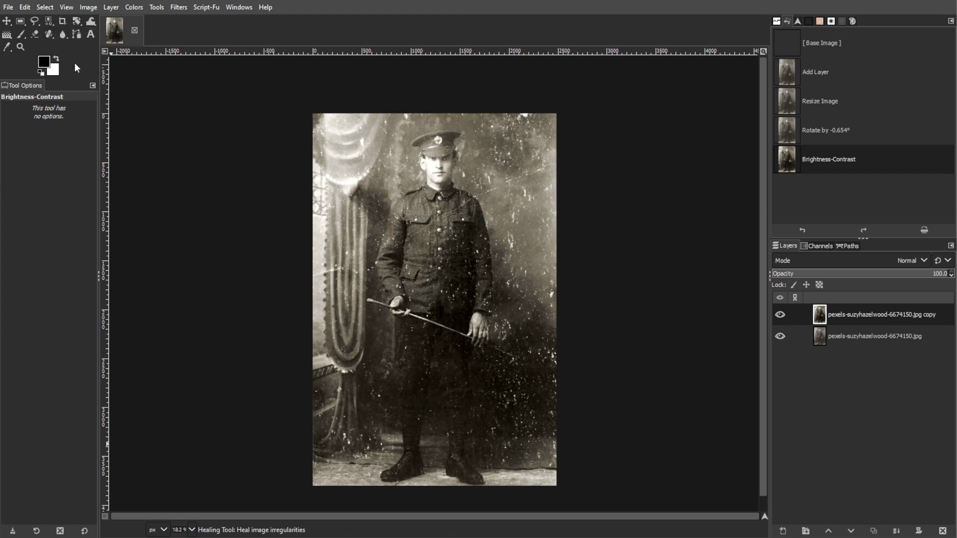
scroll(512, 338, up, 3)
scroll(512, 338, up, 1)
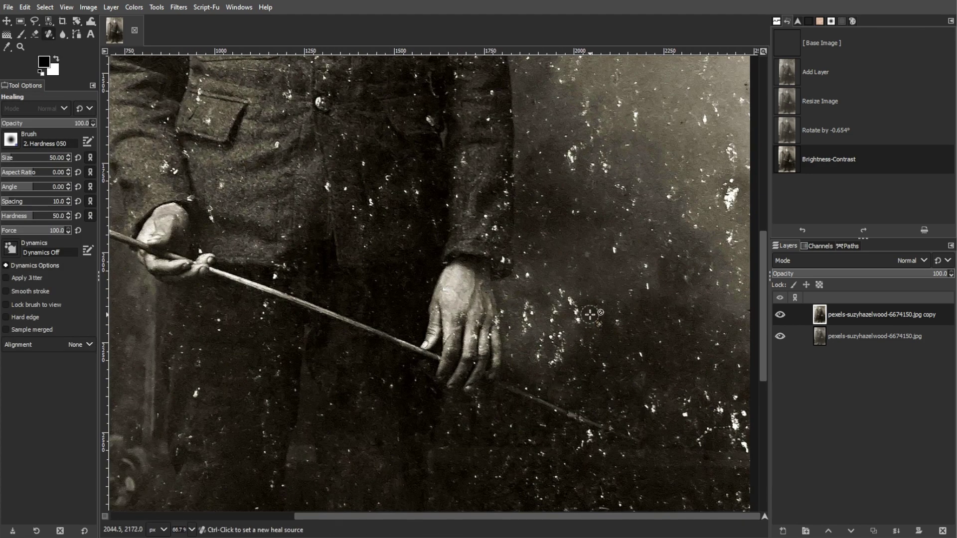
ctrl+click(586, 286)
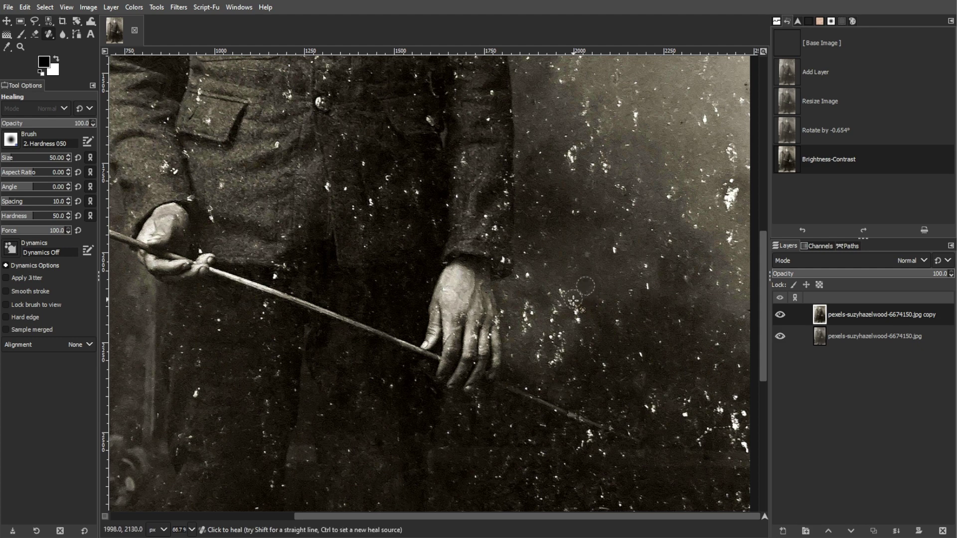
click(578, 309)
click(574, 305)
click(573, 311)
click(577, 314)
click(578, 315)
click(577, 319)
click(580, 324)
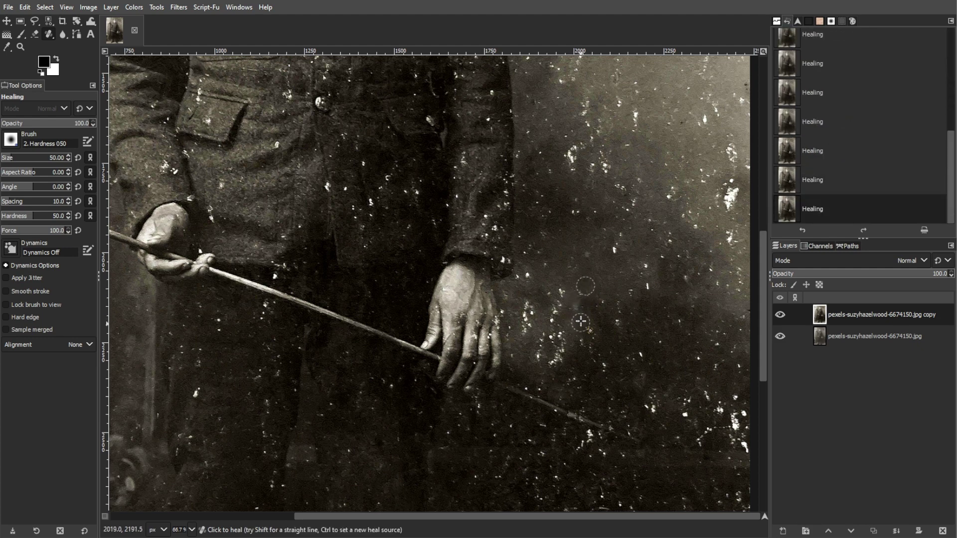
Step: Heal the dust specks in the dark background, resampling from a fresh clean area
click(600, 305)
click(603, 303)
ctrl+click(606, 260)
click(613, 249)
click(621, 237)
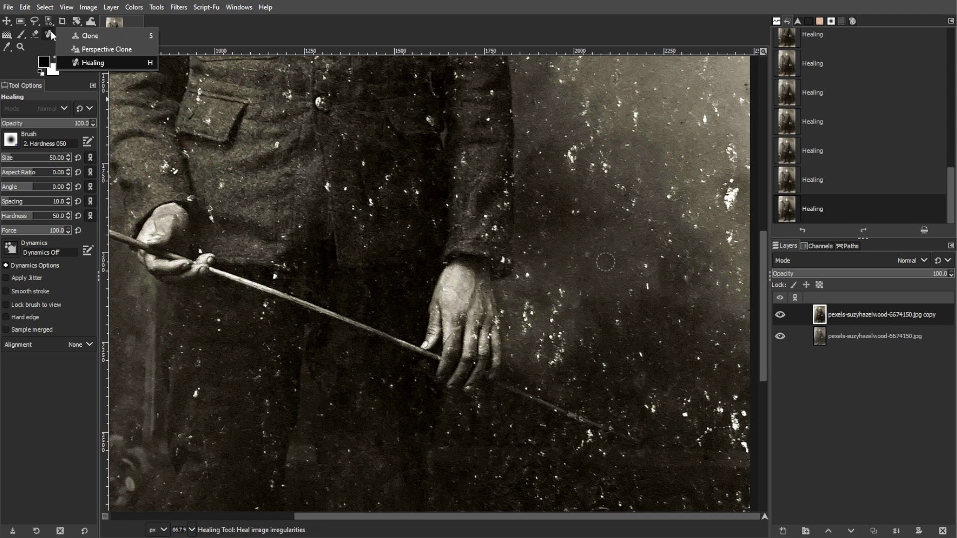
click(72, 34)
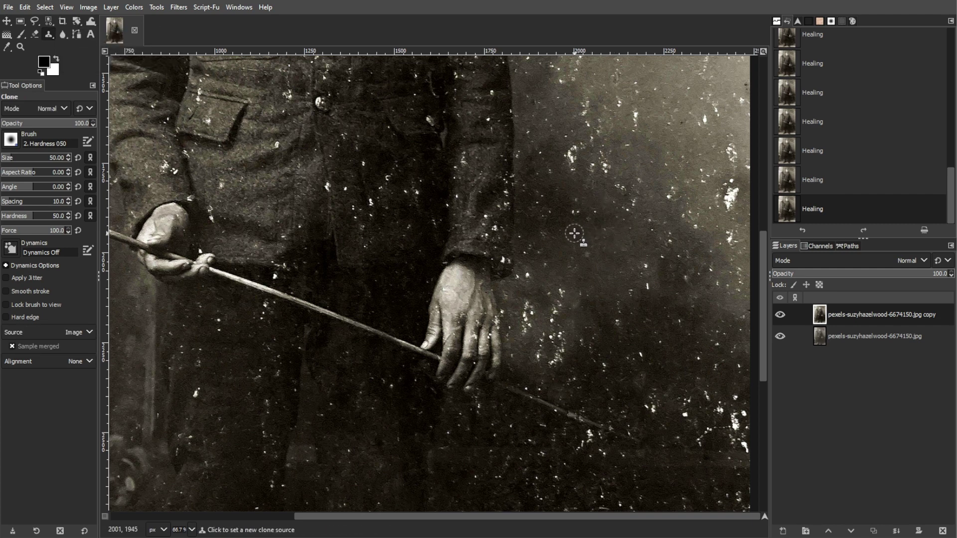
Step: Clone clean texture over the remaining dust specks on the uniform and dark background
ctrl+click(573, 232)
click(580, 209)
click(580, 210)
click(580, 209)
click(613, 221)
ctrl+click(626, 183)
click(622, 190)
click(622, 189)
click(621, 188)
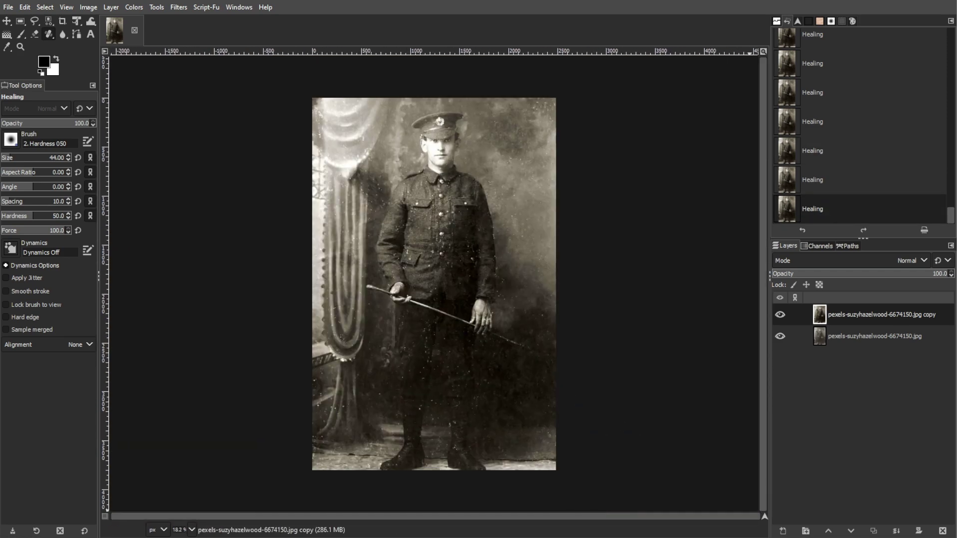
click(178, 8)
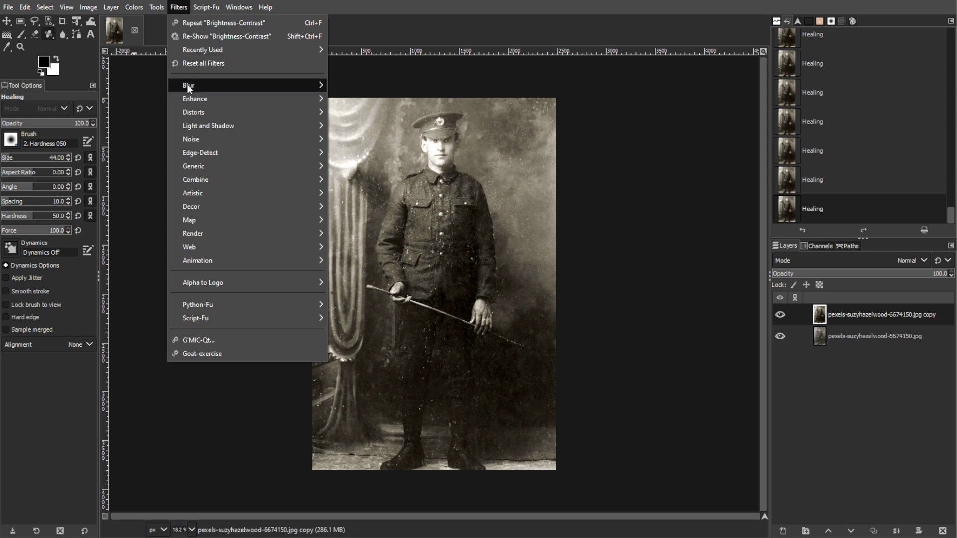
Step: Apply Noise Reduction to the portrait with strength raised to 7
mouse_move(190, 97)
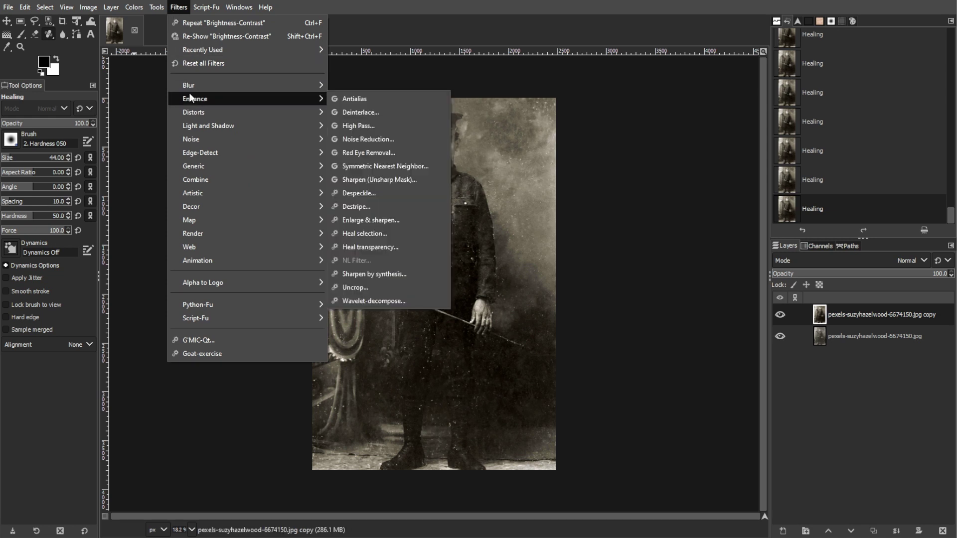
click(382, 140)
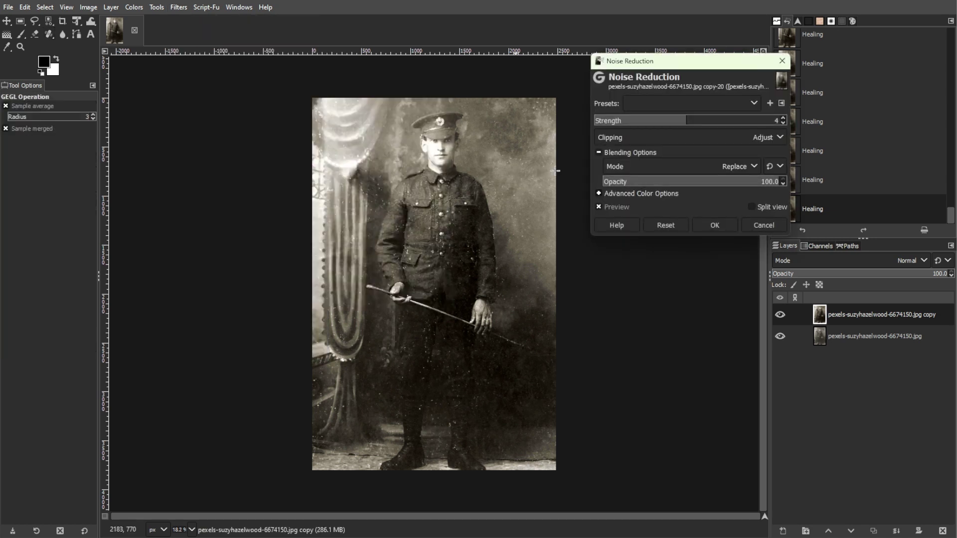
drag(707, 122, 733, 124)
drag(744, 124, 794, 126)
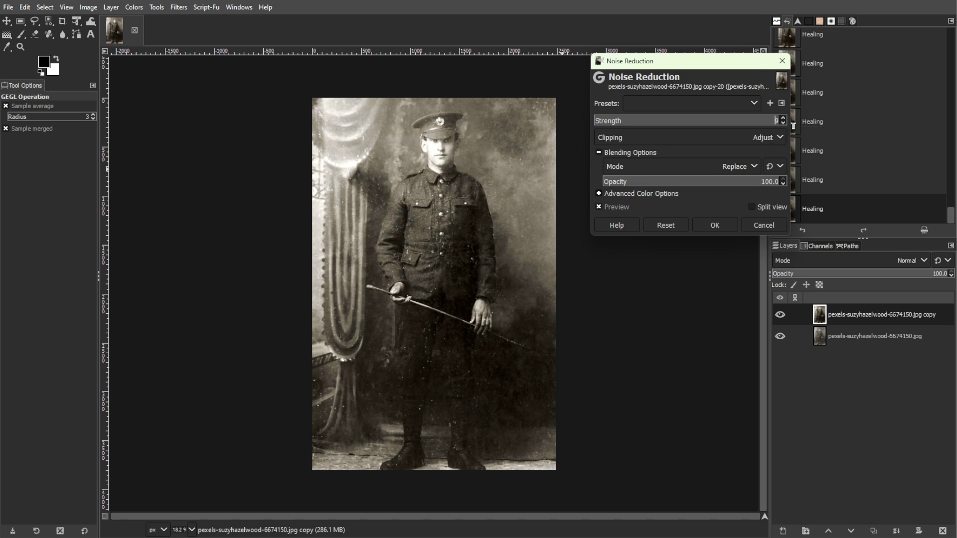
click(713, 225)
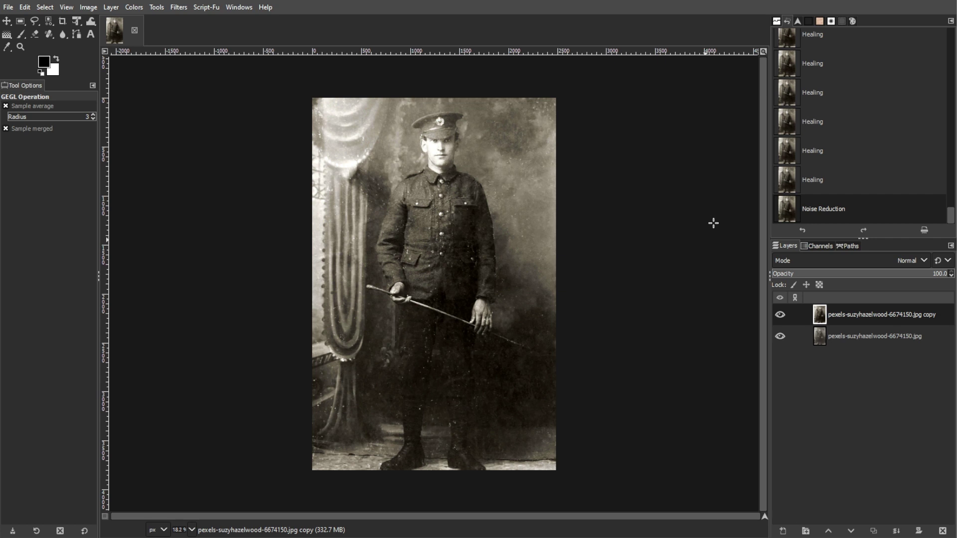
Step: Shift the midtones toward magenta to -8.5 with Color Balance
click(134, 7)
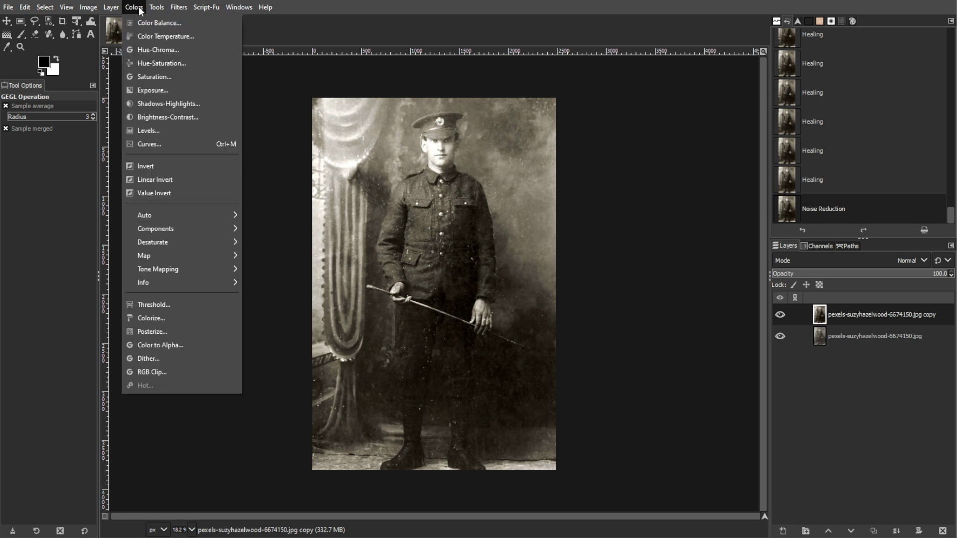
click(139, 22)
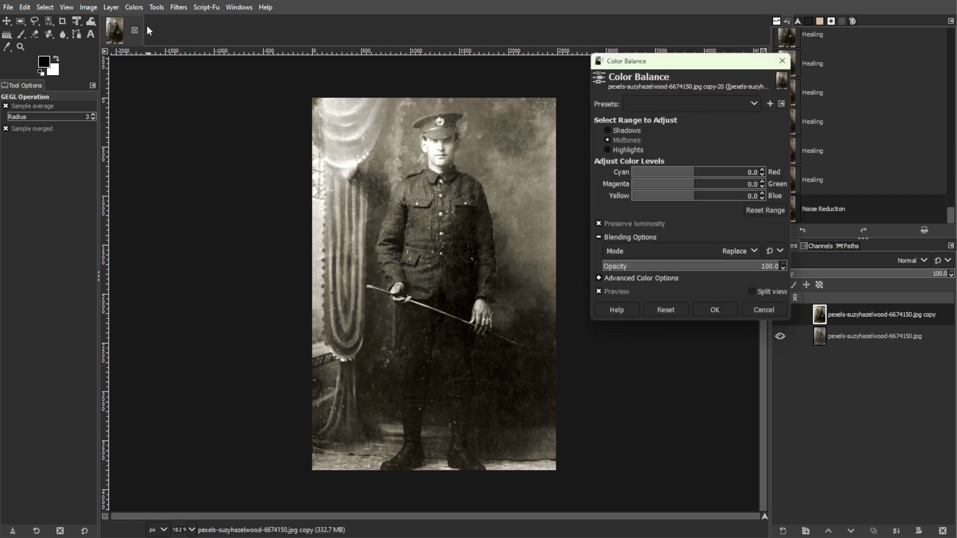
click(690, 183)
click(723, 310)
Step: Apply Hue-Saturation with hue -13.2, lightness 4.9 and saturation 15.2
click(133, 7)
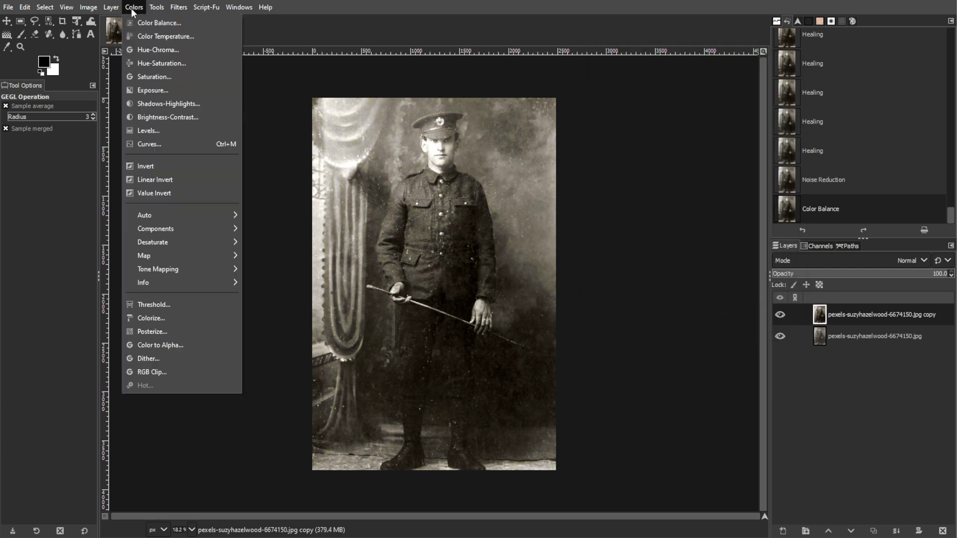
click(159, 63)
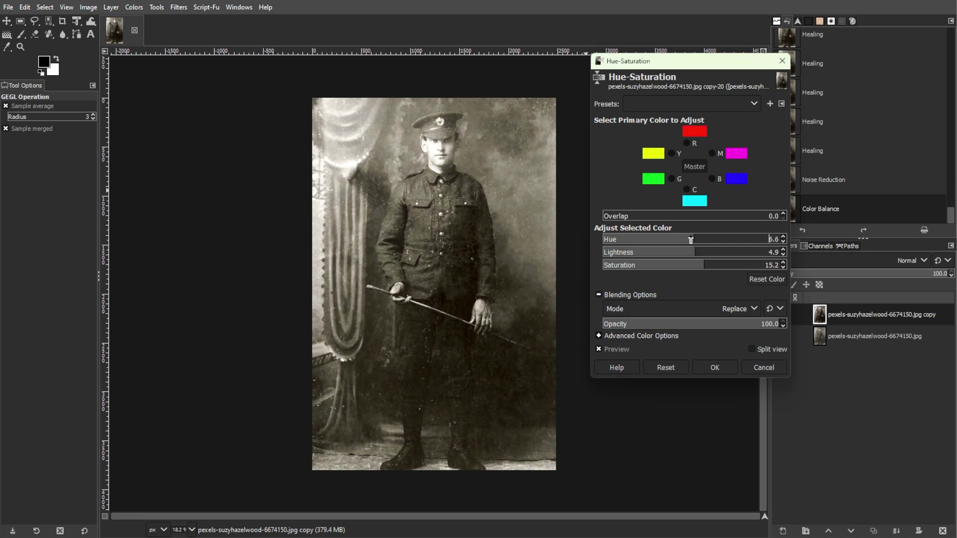
click(685, 235)
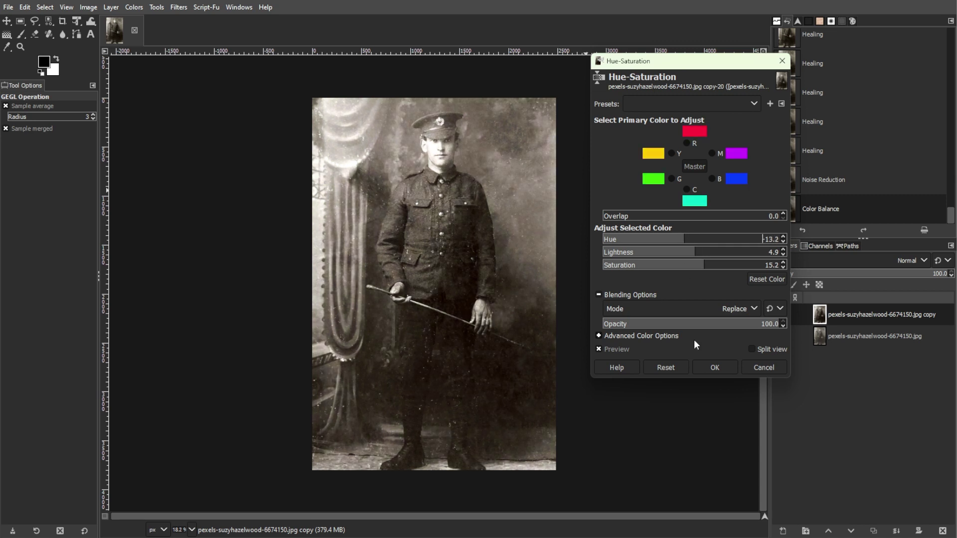
click(704, 366)
click(142, 8)
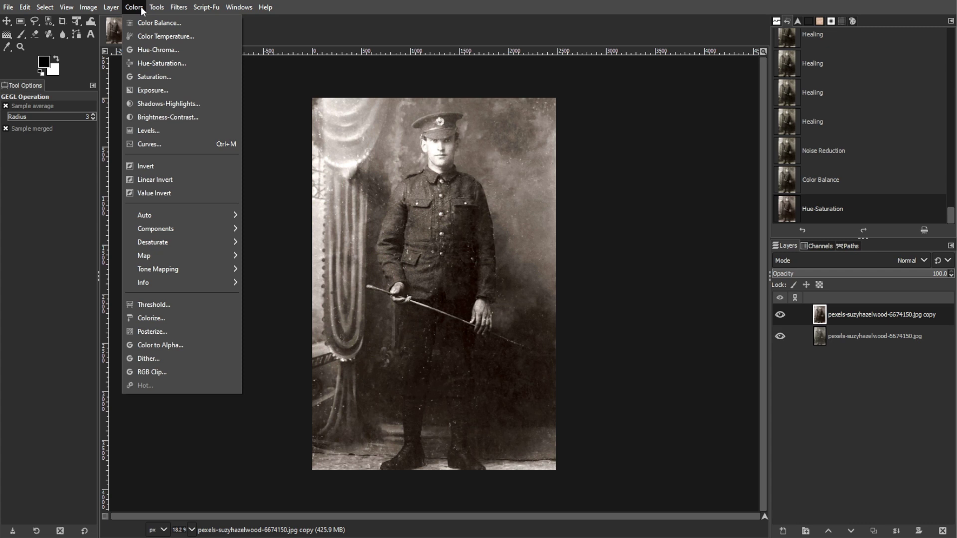
Step: Apply Curves with the black point at input 5 and white point at 244
click(145, 141)
drag(539, 277, 543, 278)
drag(749, 129, 740, 129)
click(675, 377)
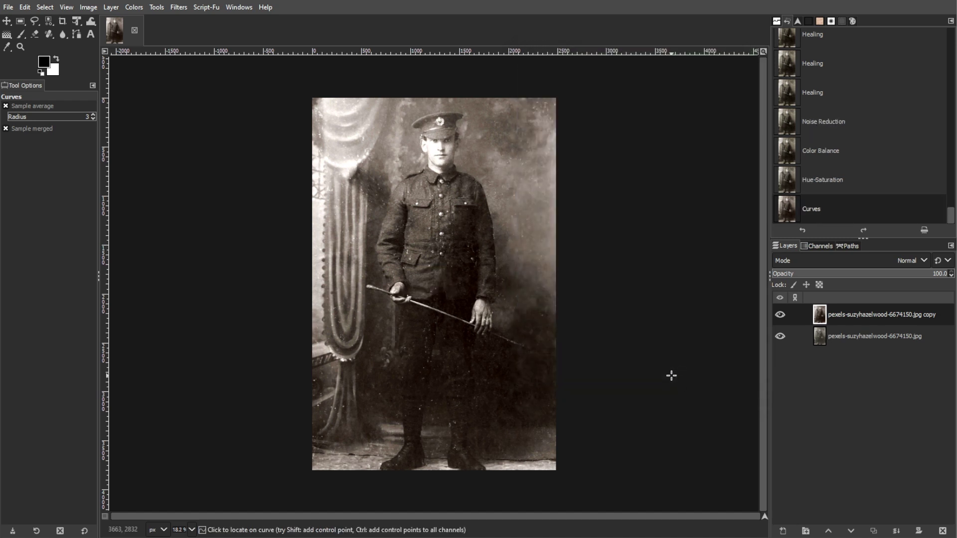
Step: Set up Unsharp Mask sharpening with radius 4.828
click(172, 14)
mouse_move(184, 99)
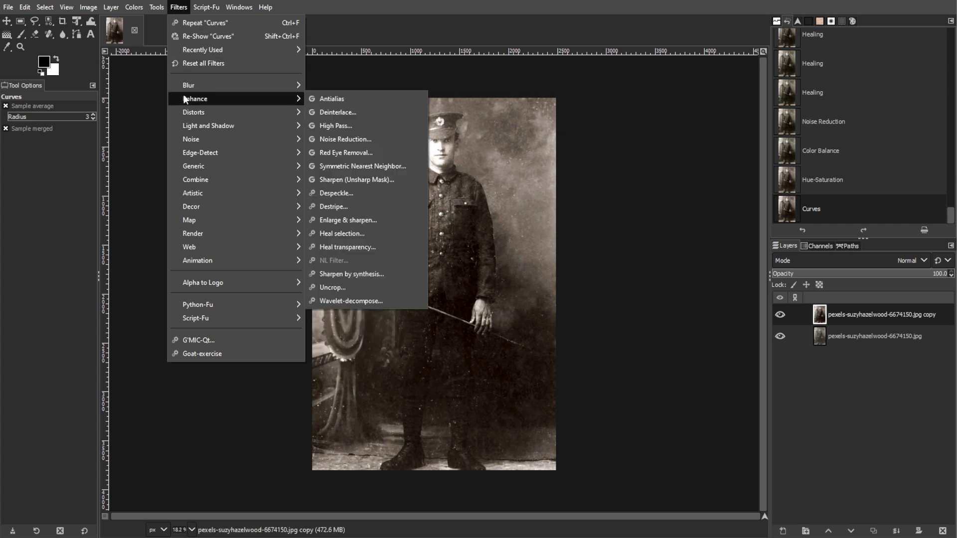
click(376, 179)
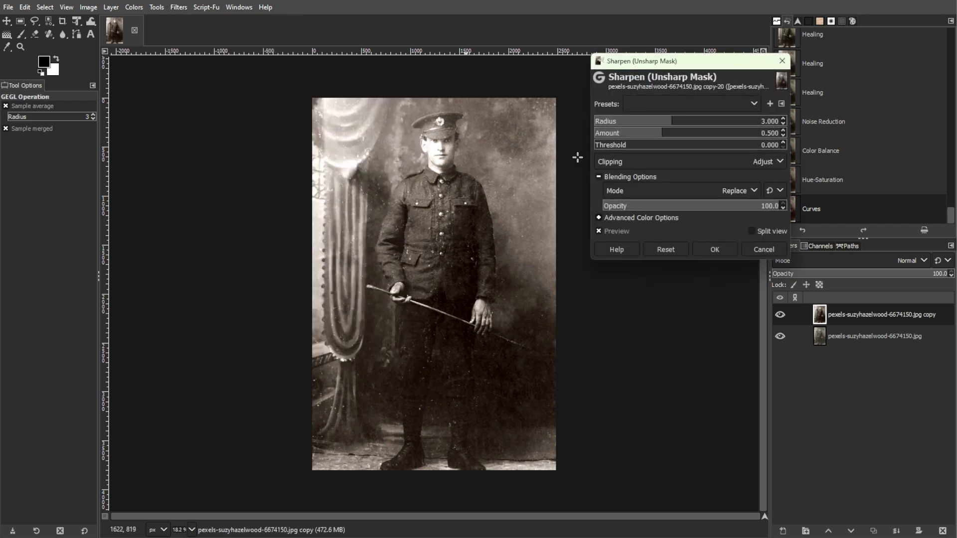
drag(680, 122, 685, 123)
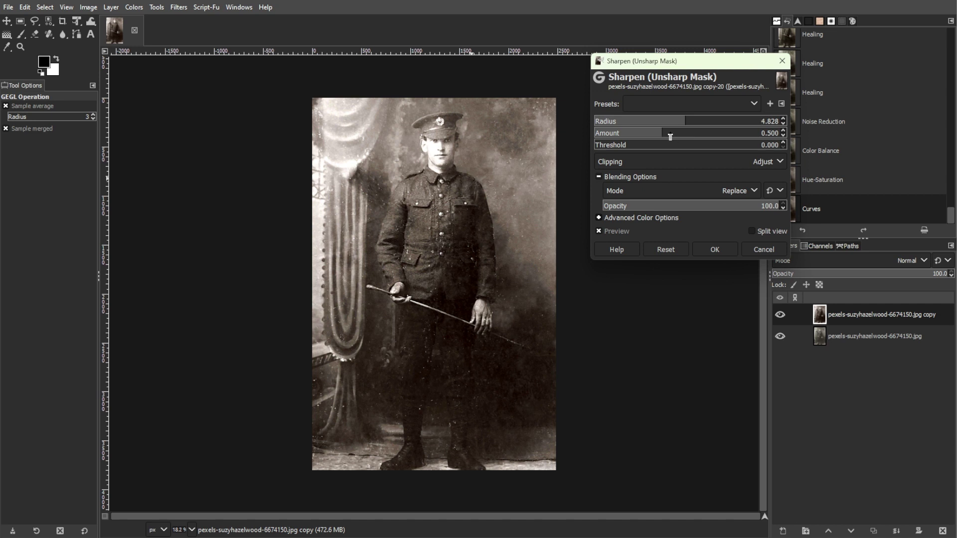